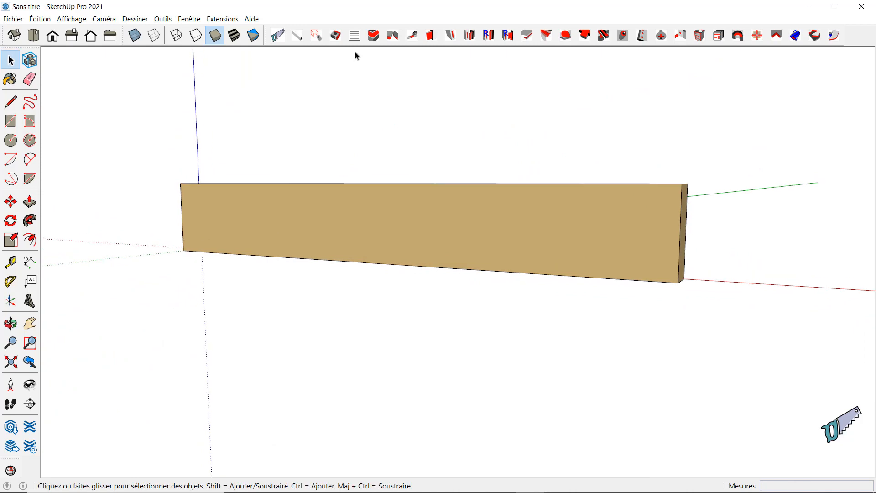
{"action": "left_click", "coordinate": [316, 35]}
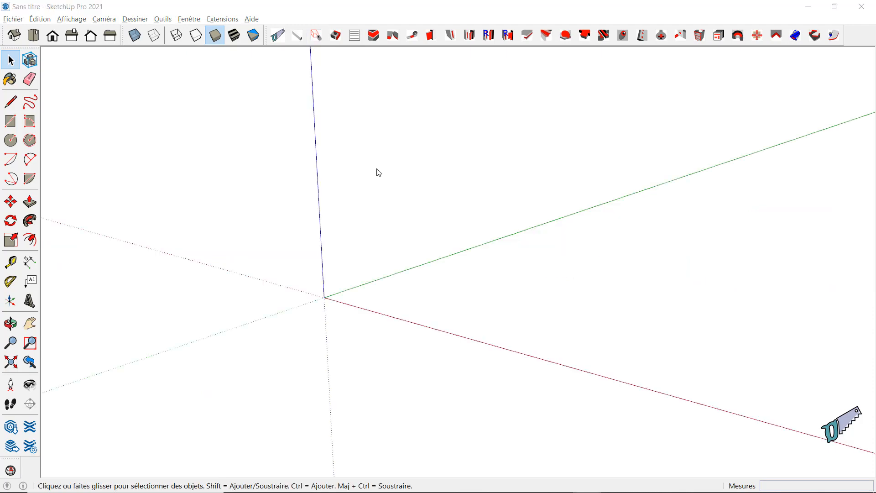
{"action": "middle_click_drag", "start_coordinate": [378, 173], "coordinate": [371, 165]}
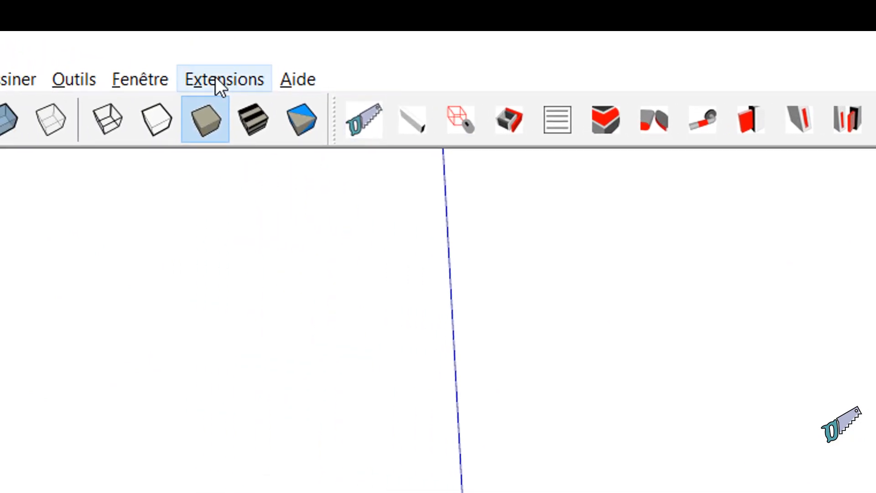
{"action": "left_click", "coordinate": [216, 76]}
{"action": "mouse_move", "coordinate": [261, 110]}
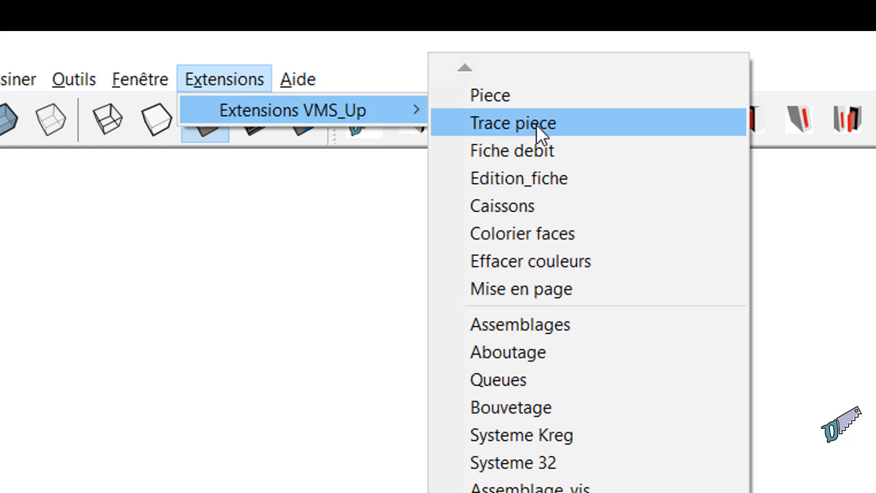
{"action": "left_click", "coordinate": [823, 55]}
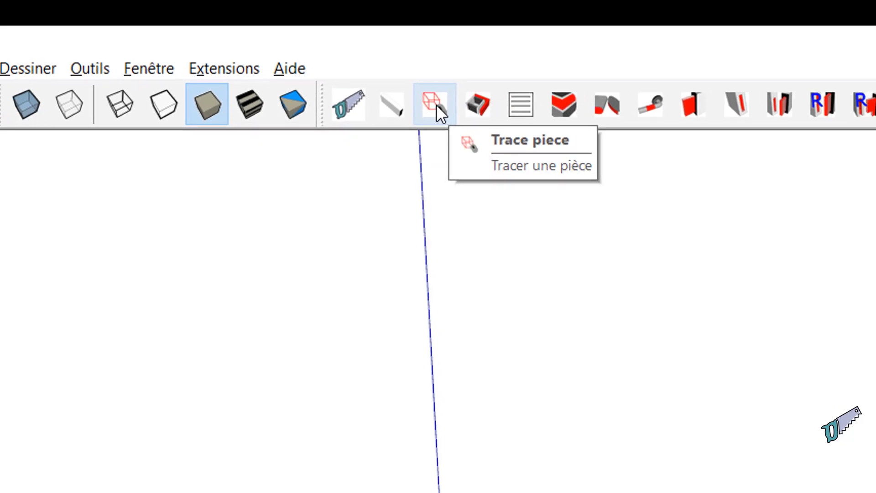
Step: Trace a Contreplaque - Panneau piece near the origin with a ground-plane rectangular base and a height of about 2160 mm
{"action": "left_click", "coordinate": [436, 105]}
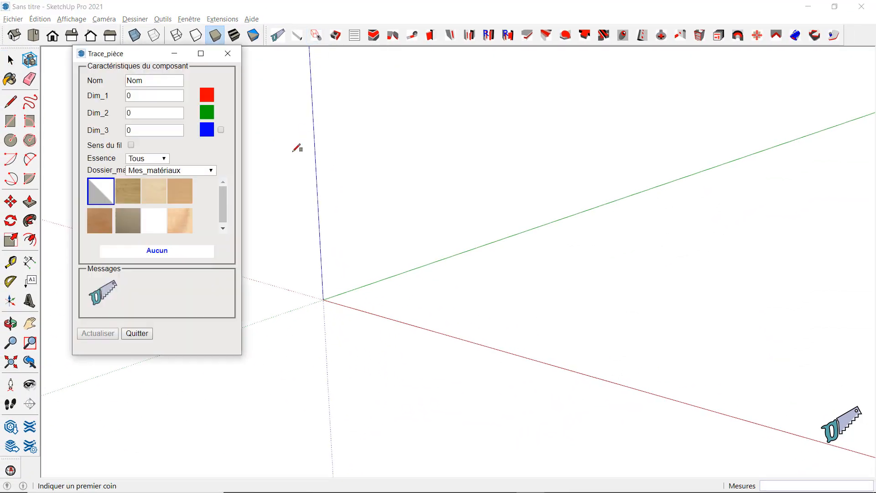
{"action": "middle_click_drag", "start_coordinate": [297, 148], "coordinate": [328, 157]}
{"action": "left_click", "coordinate": [158, 193]}
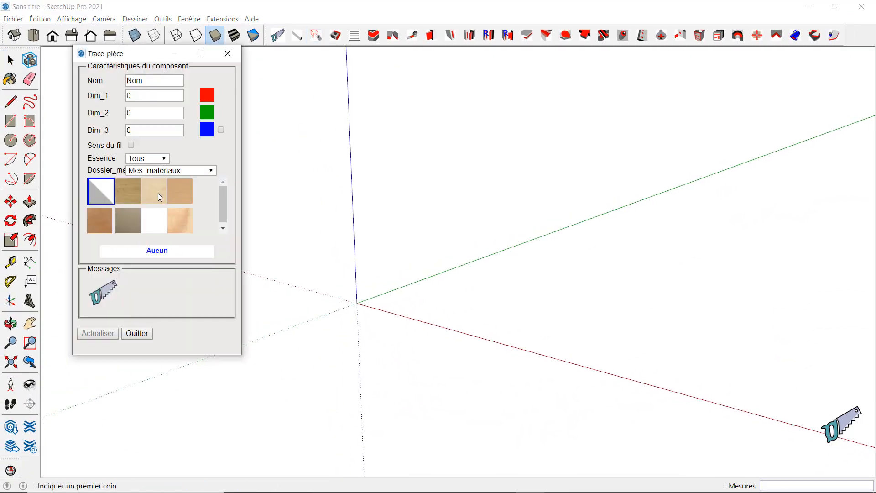
{"action": "left_click", "coordinate": [442, 314]}
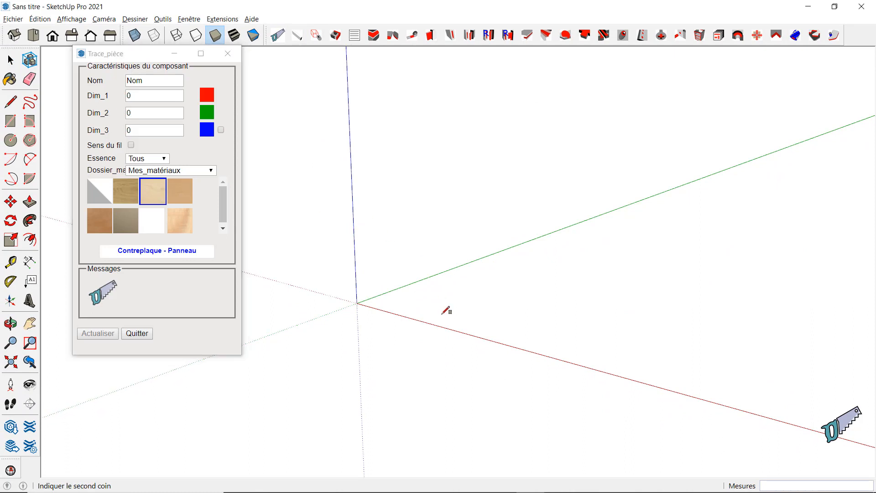
{"action": "left_click", "coordinate": [542, 297]}
{"action": "left_click", "coordinate": [520, 111]}
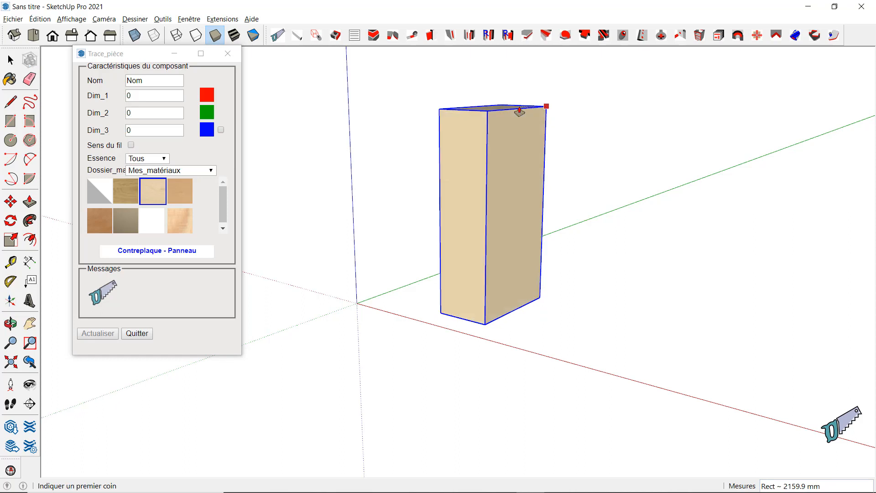
Step: Trace an Erable - Massif piece of about 5028 × 946 × 440 mm, with its base rectangle locked perpendicular to the green axis
{"action": "middle_click_drag", "start_coordinate": [520, 111], "coordinate": [537, 353]}
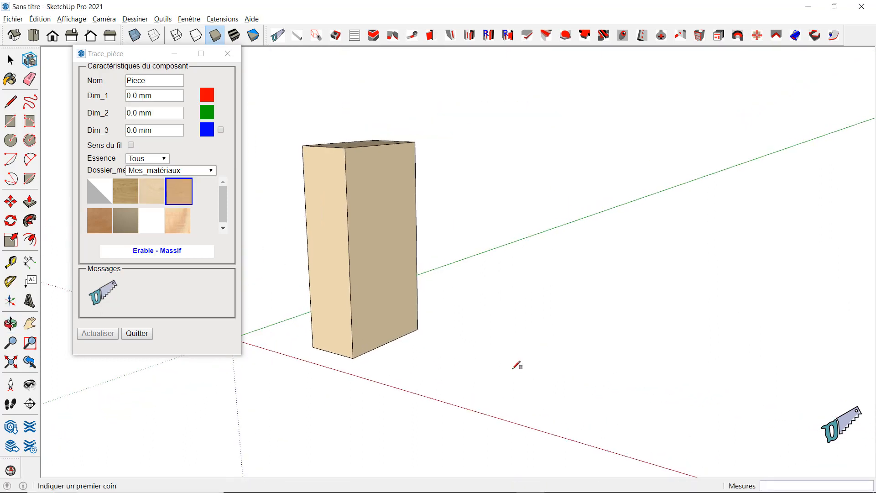
{"action": "left_click", "coordinate": [517, 366]}
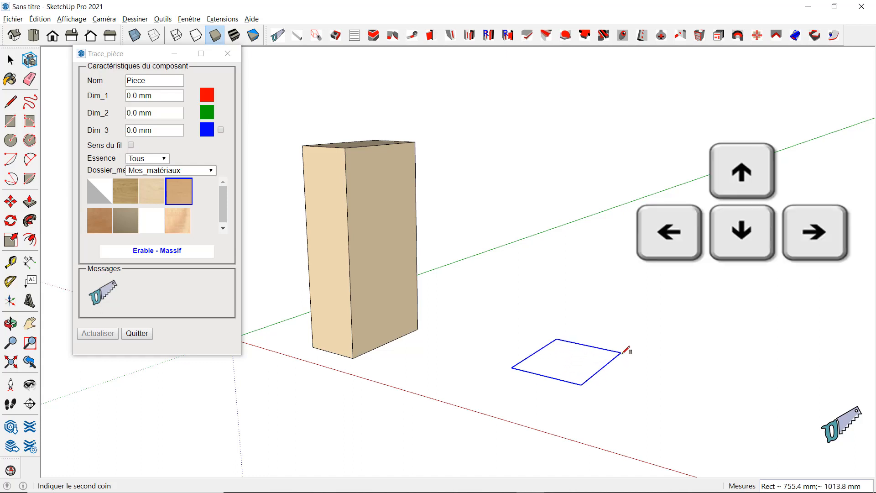
{"action": "key", "text": "Right"}
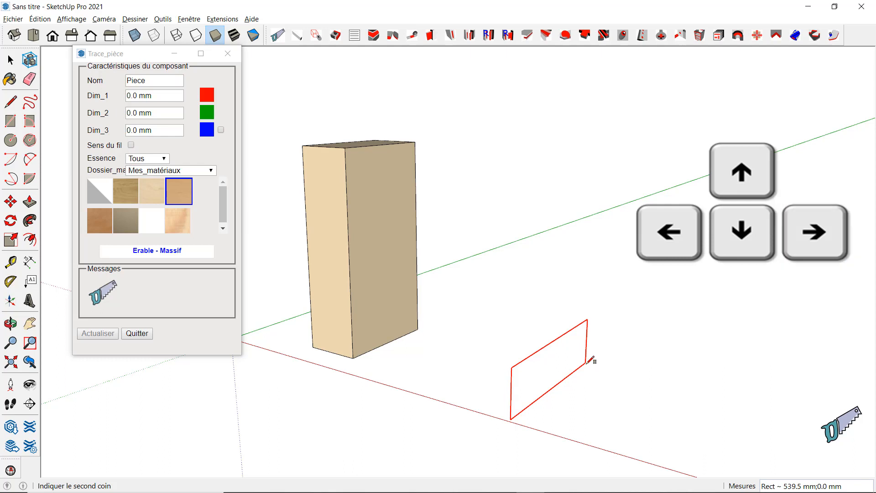
{"action": "key", "text": "Left"}
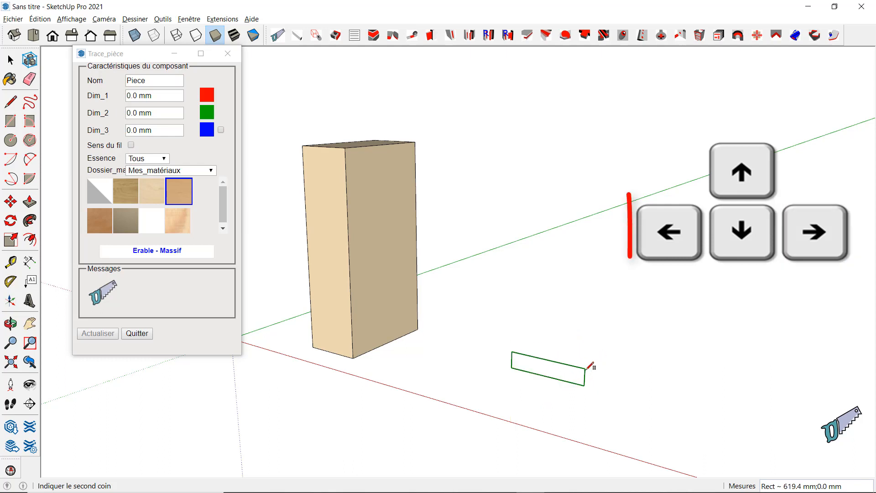
{"action": "left_click", "coordinate": [605, 345]}
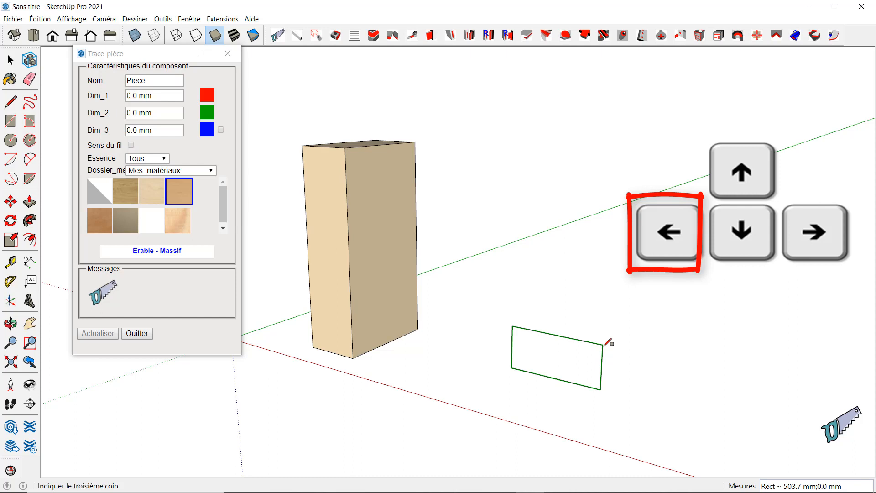
{"action": "left_click", "coordinate": [710, 277]}
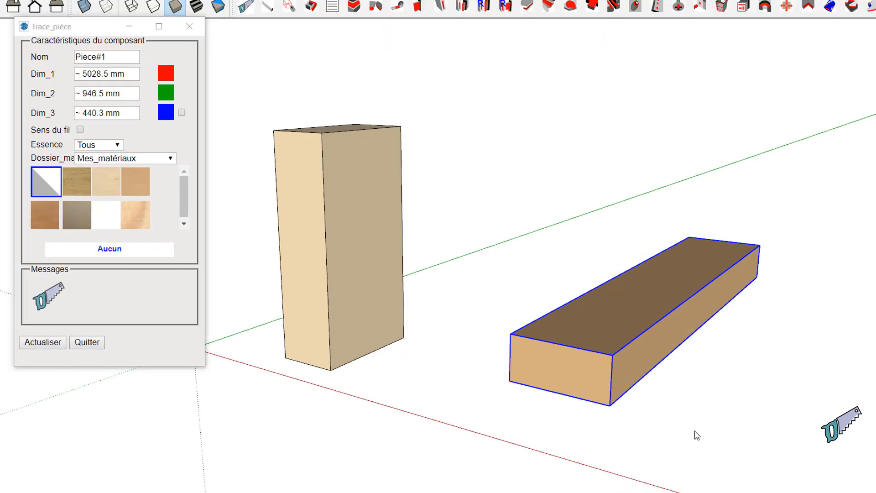
Step: Trace a piece without material in front of the maple one, with a 100 × 50 mm base and a 200 mm height
{"action": "left_click", "coordinate": [695, 430]}
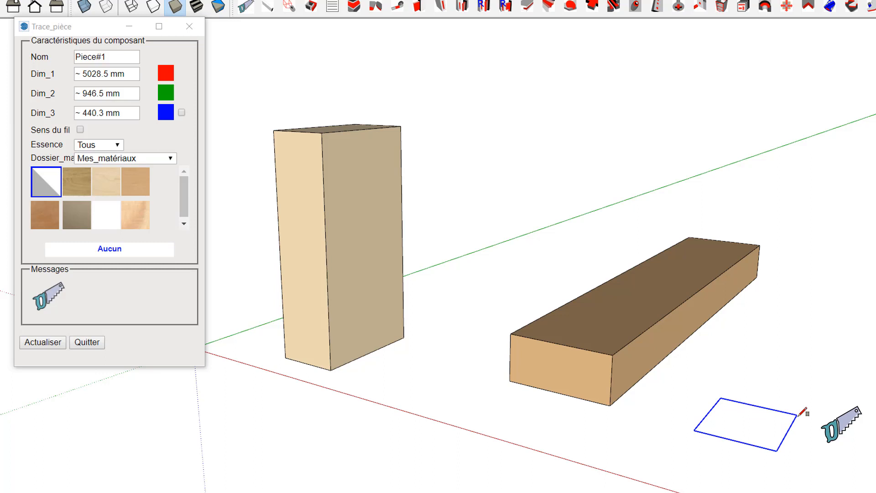
{"action": "type", "text": "100"}
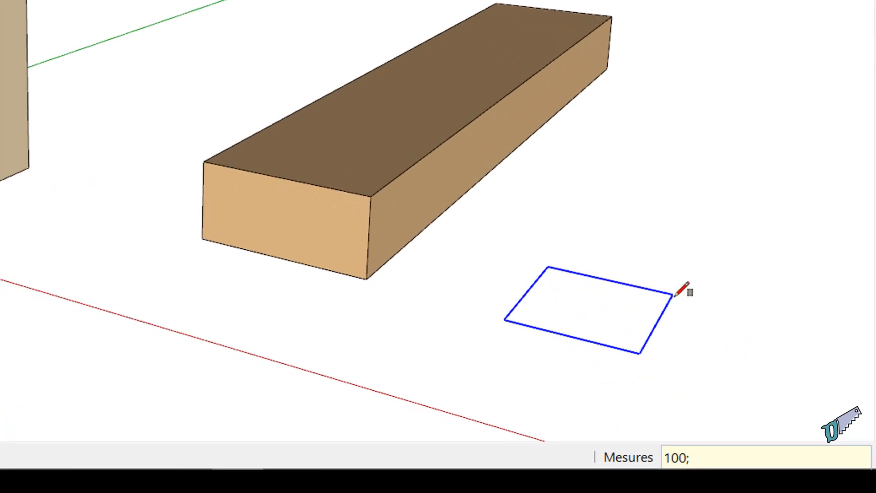
{"action": "type", "text": ";50"}
{"action": "key", "text": "Return"}
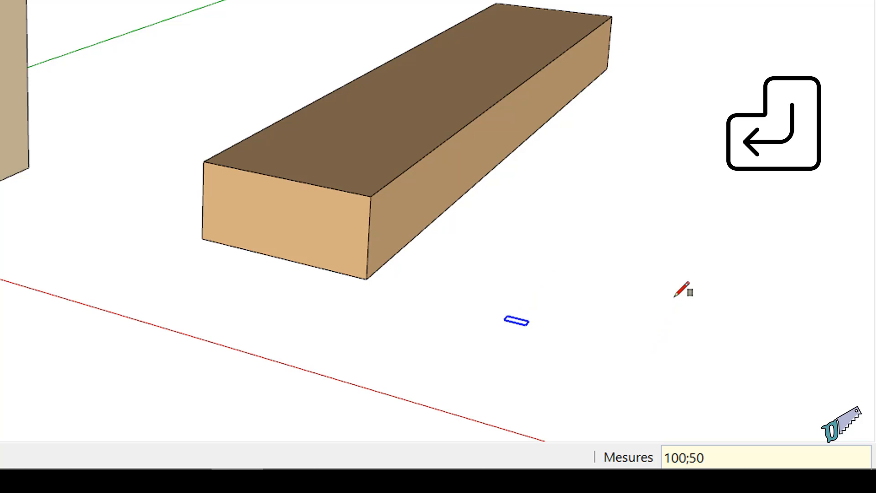
{"action": "scroll", "coordinate": [576, 331], "scroll_direction": "up", "scroll_amount": 2}
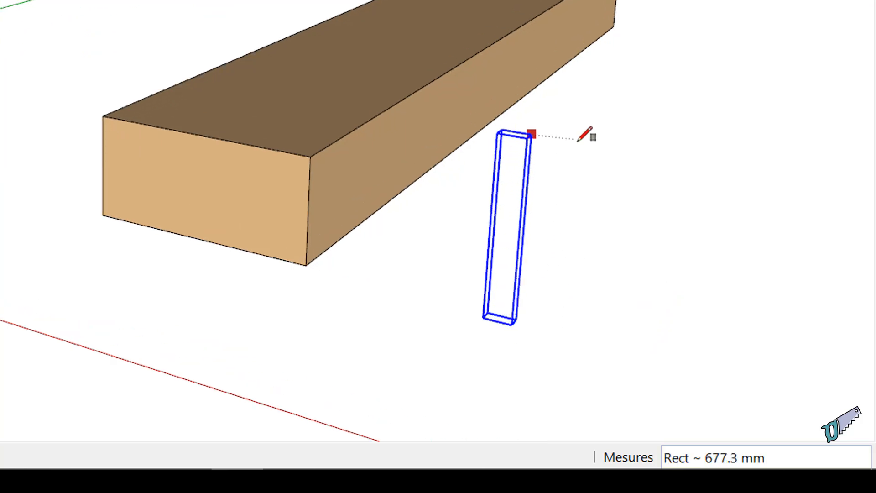
{"action": "type", "text": "200"}
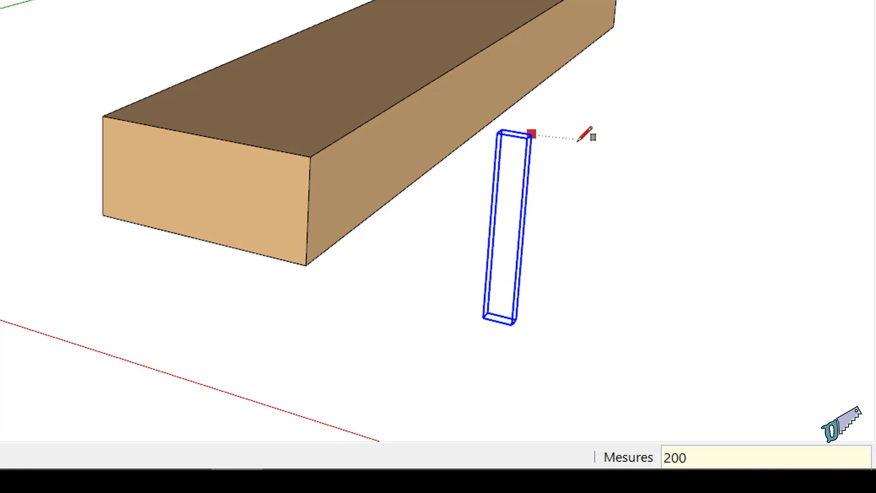
{"action": "key", "text": "Return"}
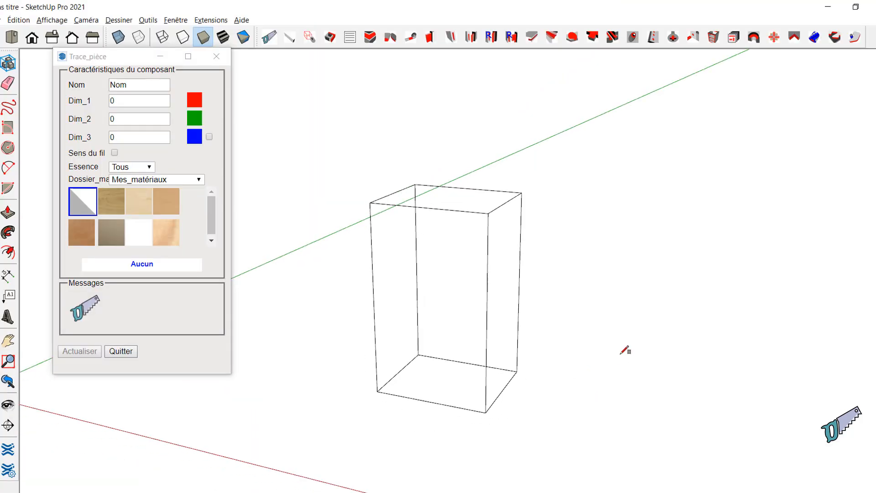
Step: Trace a panel without material across the wireframe box's front face, picking its thickness freely along the bottom side edge
{"action": "middle_click_drag", "start_coordinate": [589, 371], "coordinate": [645, 379]}
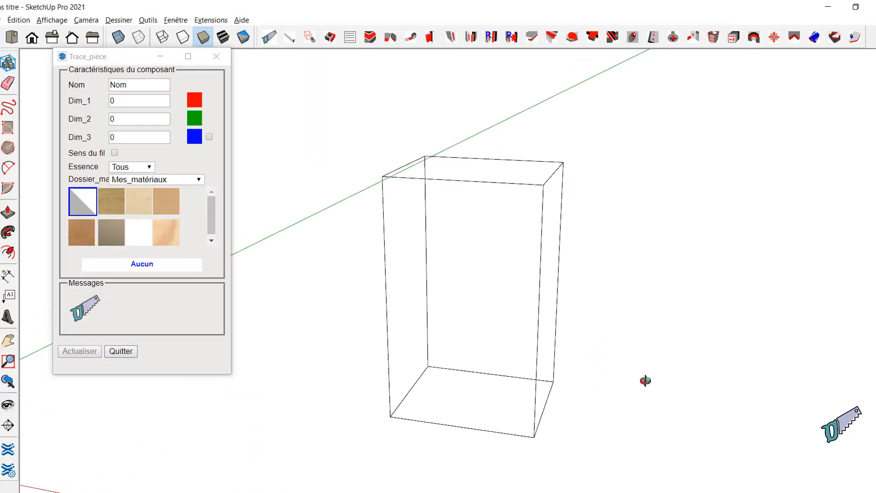
{"action": "left_click", "coordinate": [389, 176]}
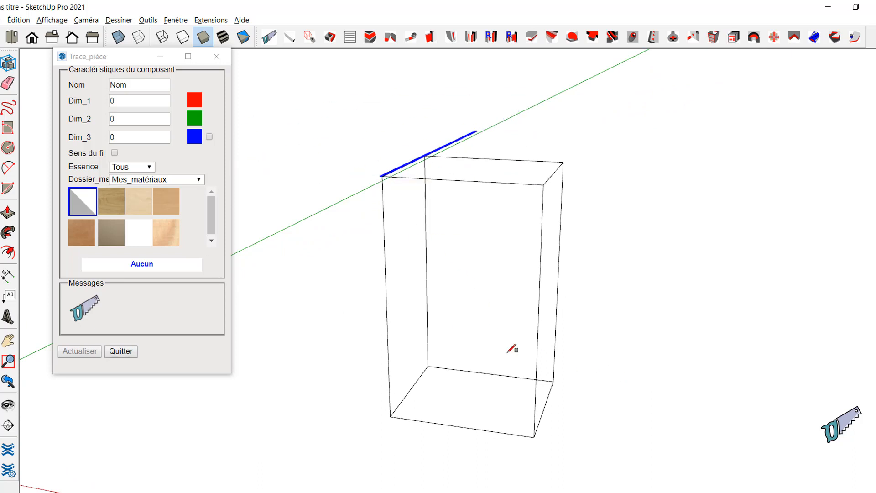
{"action": "left_click", "coordinate": [538, 430]}
{"action": "middle_click_drag", "start_coordinate": [534, 438], "coordinate": [341, 399]}
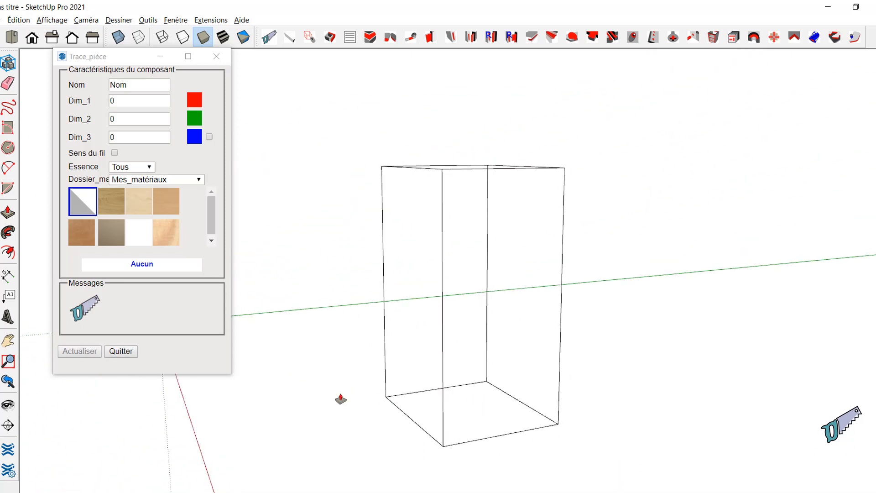
{"action": "left_click", "coordinate": [467, 440]}
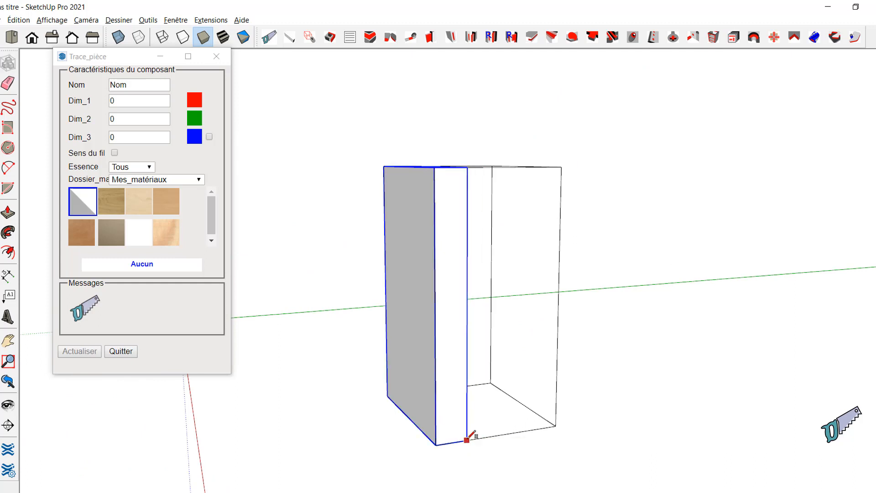
{"action": "middle_click_drag", "start_coordinate": [467, 440], "coordinate": [641, 489]}
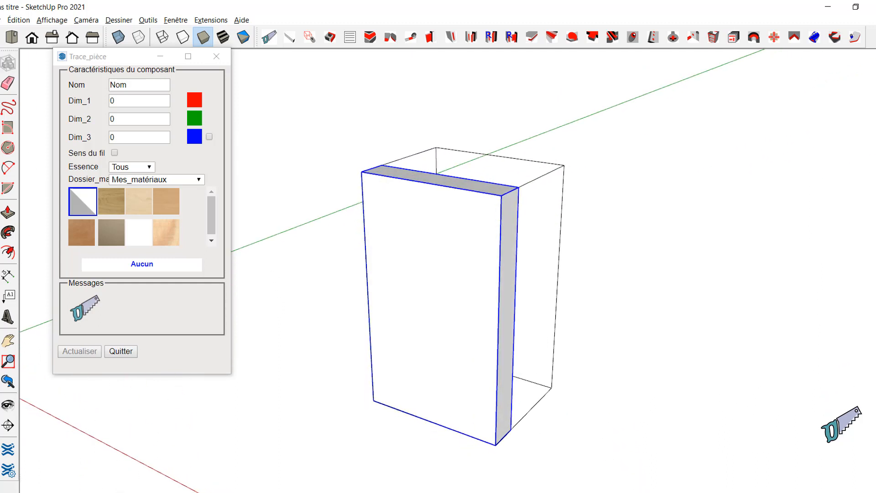
{"action": "middle_click_drag", "start_coordinate": [292, 420], "coordinate": [714, 427]}
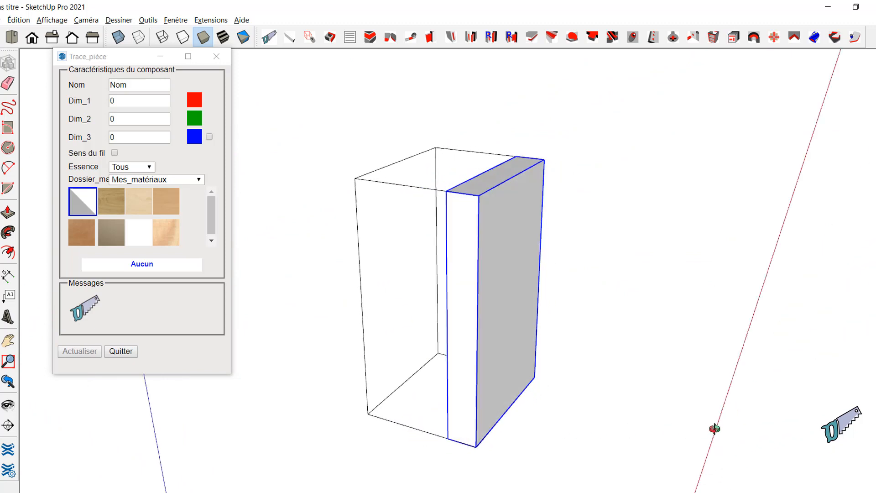
{"action": "middle_click_drag", "start_coordinate": [557, 435], "coordinate": [133, 412]}
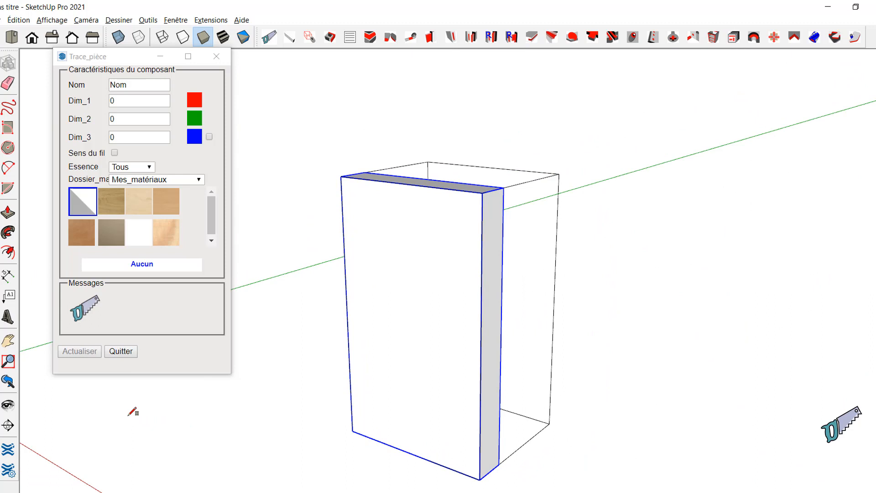
Step: Trace a panel across the wireframe box's front face with Dim_3 fixed at 18 mm and the Melamine - Panneau material
{"action": "left_click", "coordinate": [149, 139]}
{"action": "type", "text": "1"}
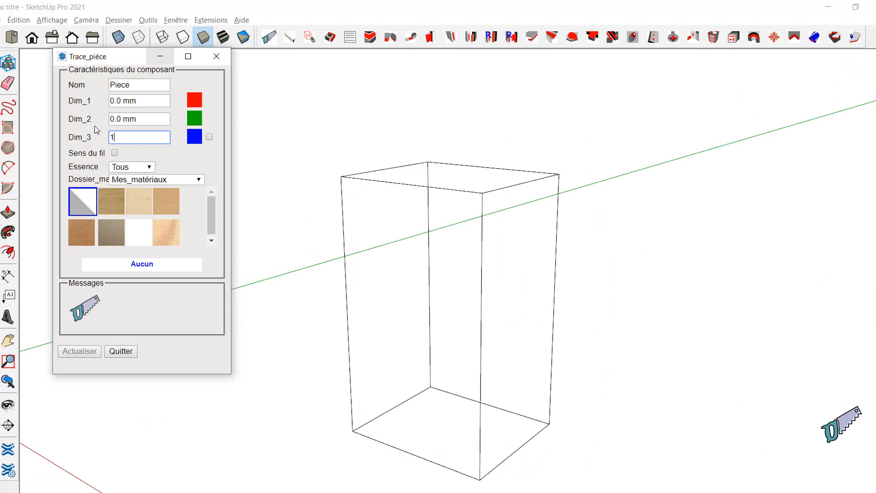
{"action": "type", "text": "8"}
{"action": "key", "text": "Tab"}
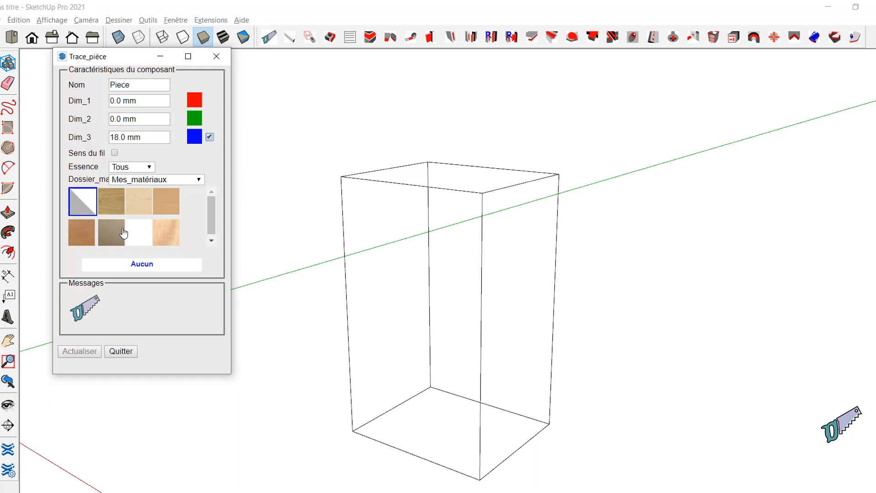
{"action": "left_click", "coordinate": [145, 234]}
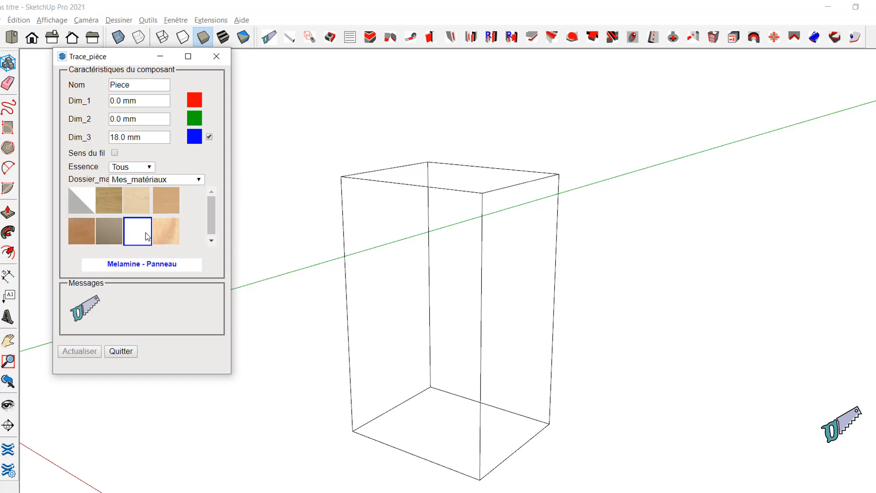
{"action": "left_click", "coordinate": [353, 430]}
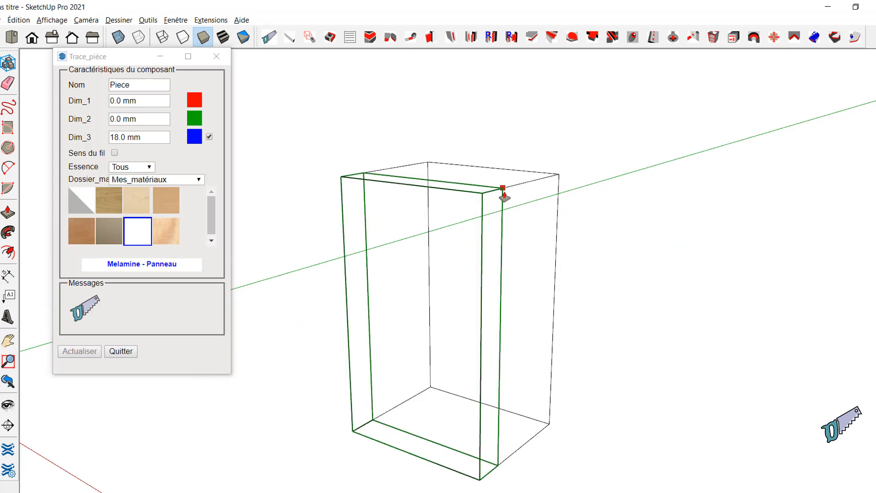
{"action": "left_click", "coordinate": [506, 190]}
Step: Shift the melamine panel through its alignment positions so its thickness lies outside the wireframe box's front face
{"action": "middle_click_drag", "start_coordinate": [500, 229], "coordinate": [438, 249]}
{"action": "scroll", "coordinate": [457, 370], "scroll_direction": "up", "scroll_amount": 5}
{"action": "middle_click_drag", "start_coordinate": [495, 410], "coordinate": [534, 293]}
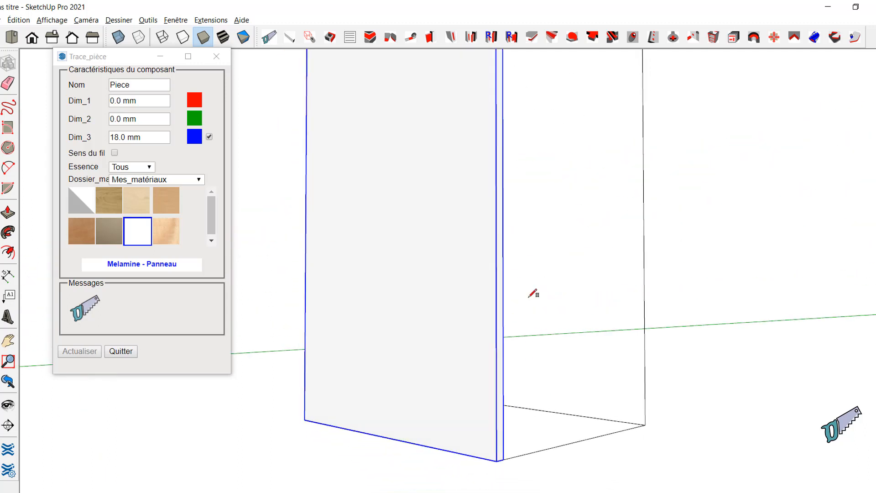
{"action": "scroll", "coordinate": [500, 461], "scroll_direction": "up", "scroll_amount": 1}
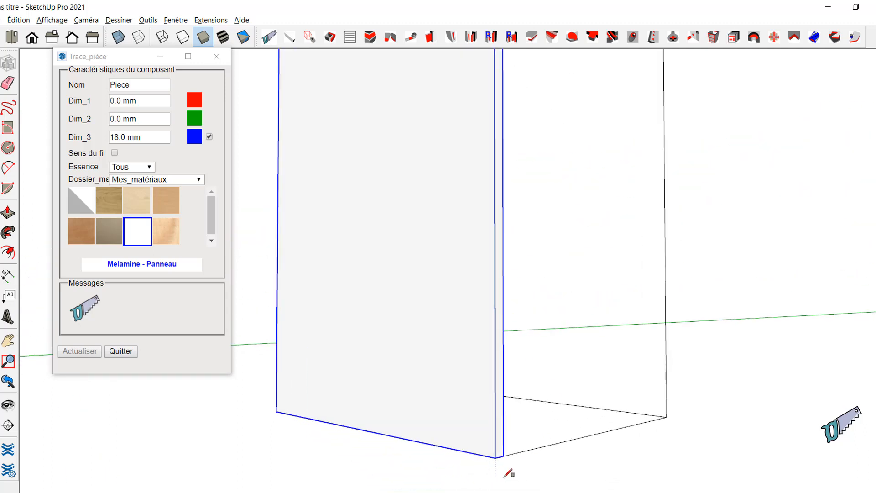
{"action": "scroll", "coordinate": [506, 476], "scroll_direction": "up", "scroll_amount": 1}
{"action": "key", "text": "Tab"}
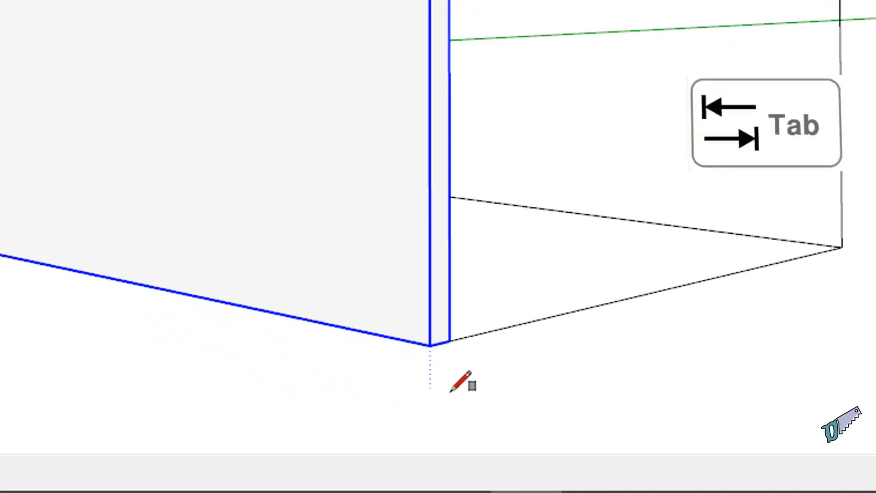
{"action": "key", "text": "Tab"}
{"action": "key", "text": "Tab"}
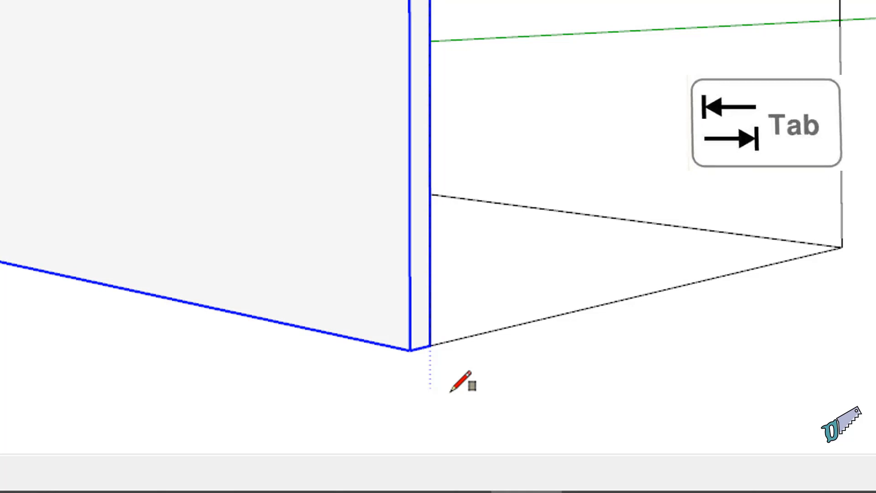
Step: Cycle the melamine panel through its alignment positions again, bringing its thickness inside the wireframe box's front face
{"action": "key", "text": "Tab"}
{"action": "key", "text": "Tab"}
{"action": "key", "text": "Tab"}
{"action": "scroll", "coordinate": [451, 391], "scroll_direction": "down", "scroll_amount": 2}
{"action": "key", "text": "Tab"}
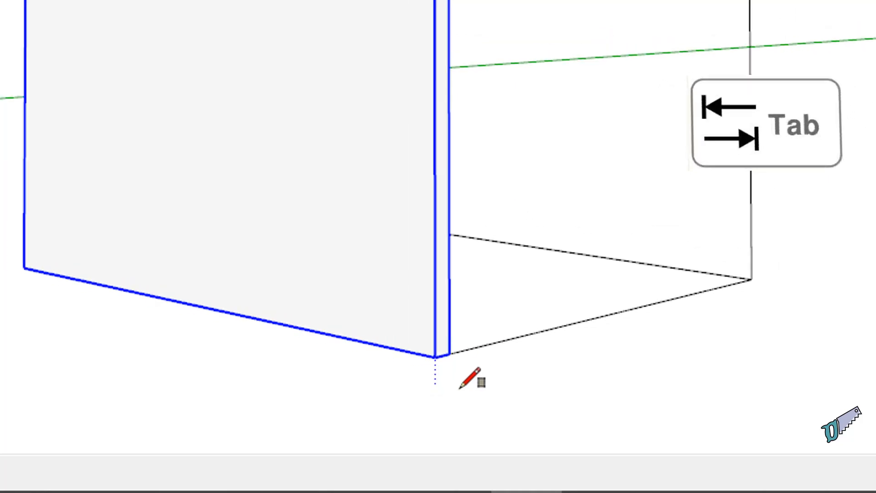
{"action": "key", "text": "Tab"}
{"action": "key", "text": "Tab"}
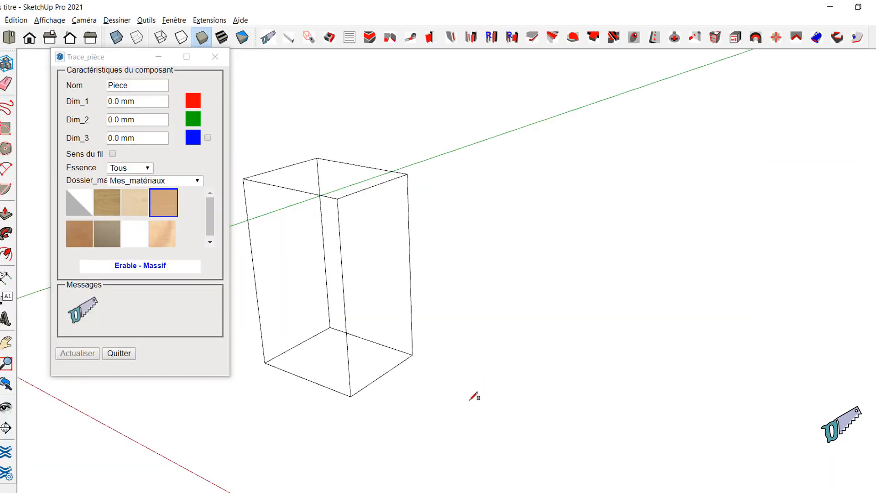
{"action": "left_click", "coordinate": [579, 379]}
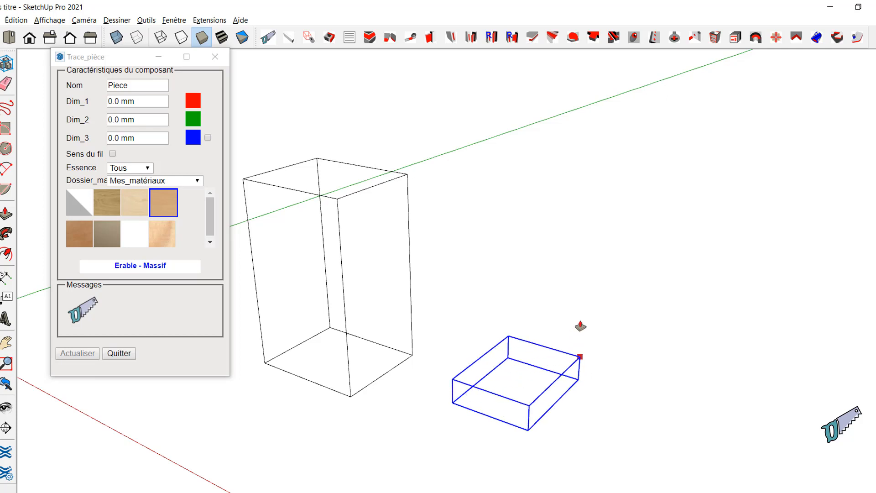
{"action": "right_click", "coordinate": [580, 322]}
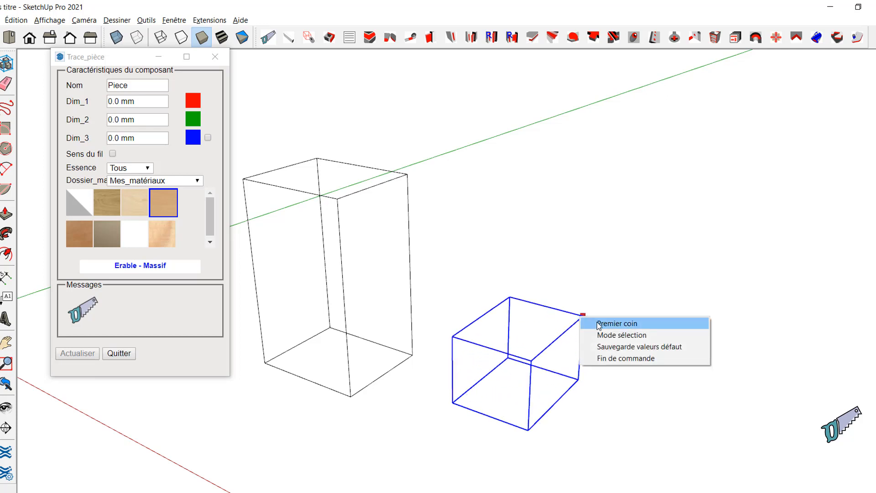
{"action": "left_click", "coordinate": [612, 325]}
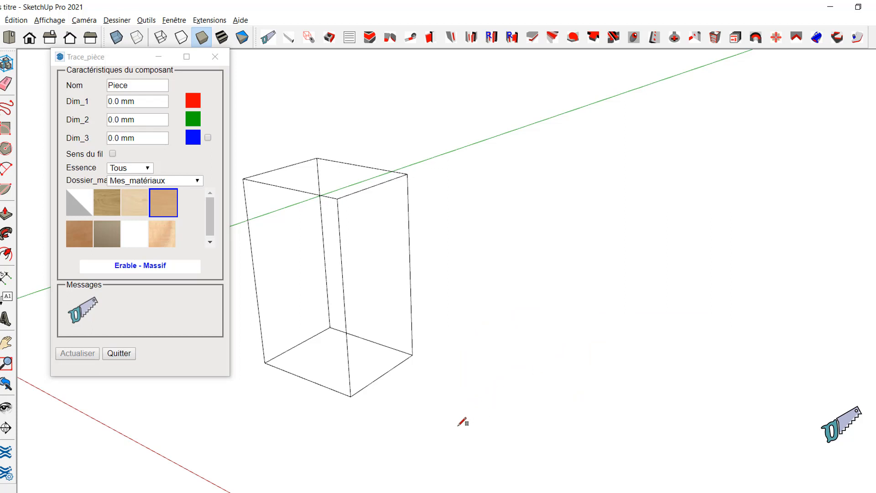
{"action": "left_click", "coordinate": [458, 425]}
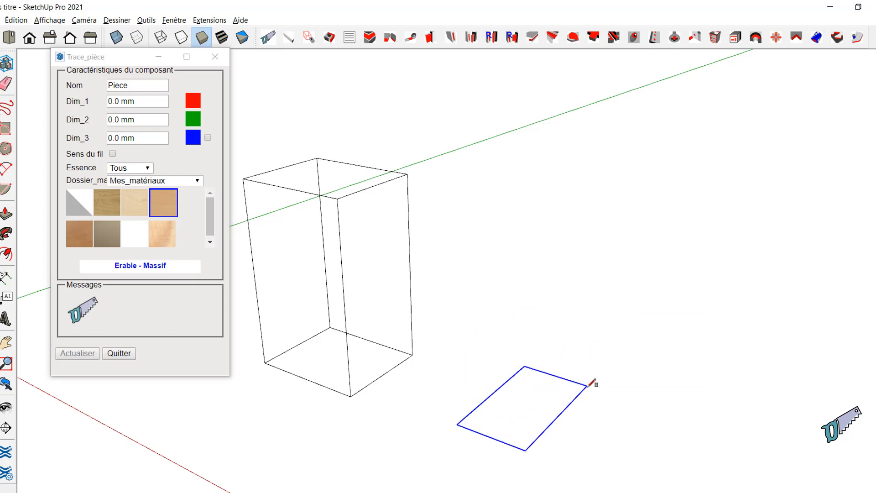
{"action": "right_click", "coordinate": [587, 387]}
{"action": "left_click", "coordinate": [640, 395]}
Step: Trace an Erable - Massif piece of about 613 × 589 × 325 mm beside the wireframe box and cancel that piece
{"action": "left_click", "coordinate": [663, 426]}
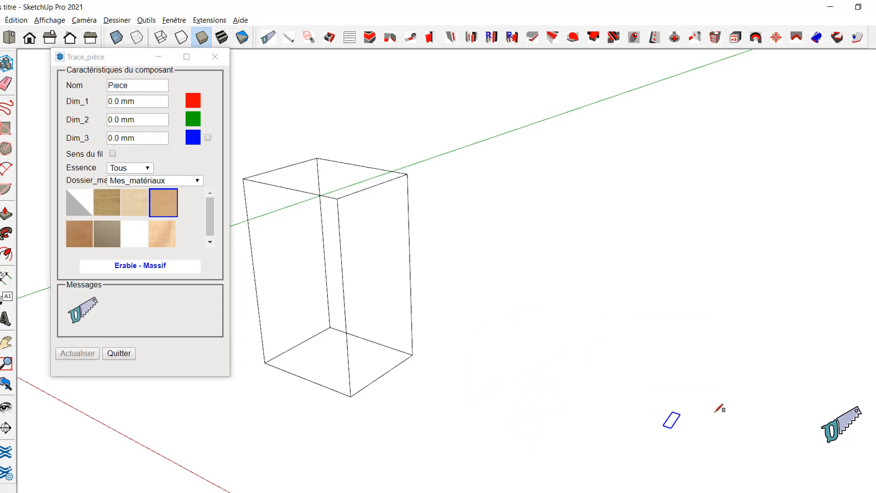
{"action": "left_click", "coordinate": [768, 389]}
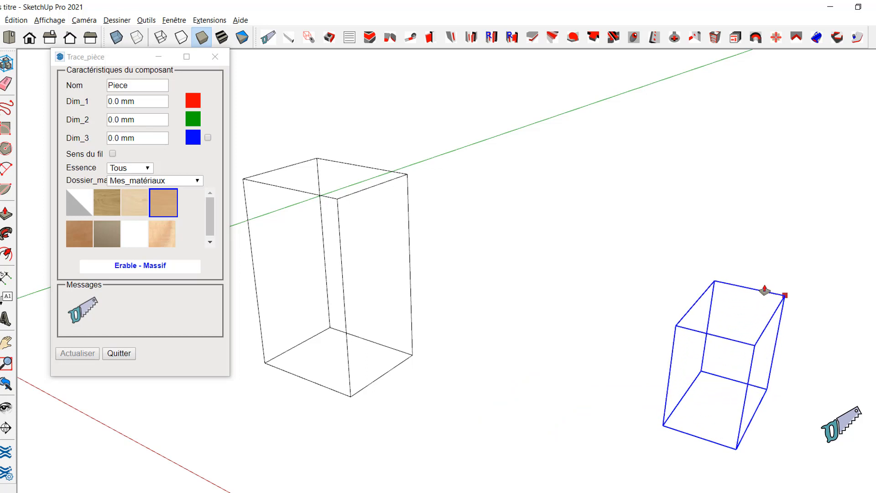
{"action": "left_click", "coordinate": [767, 277]}
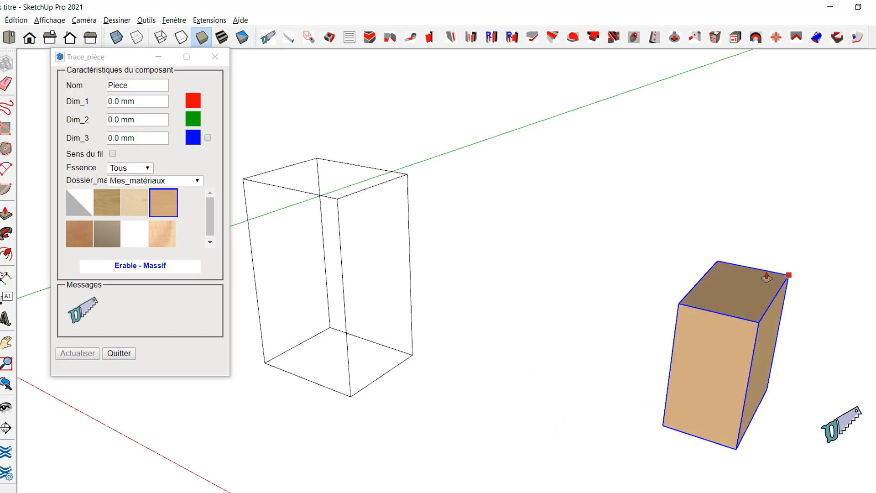
{"action": "right_click", "coordinate": [491, 347]}
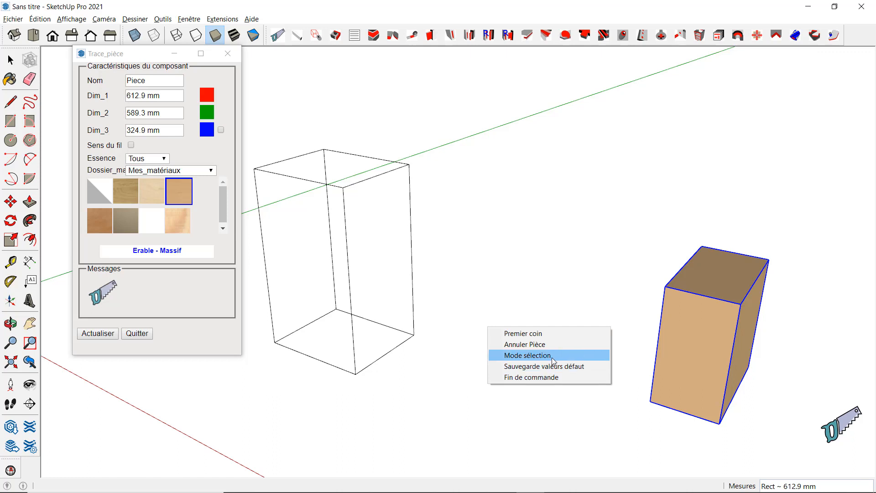
{"action": "left_click", "coordinate": [525, 344]}
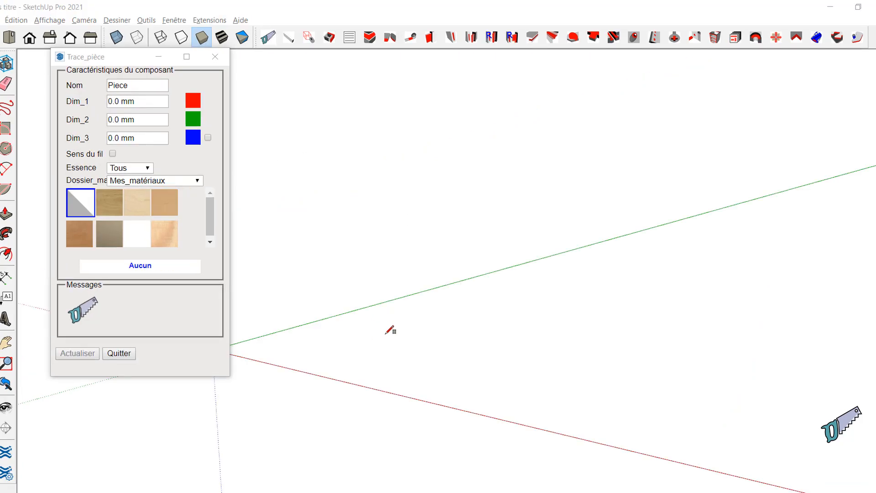
{"action": "middle_click_drag", "start_coordinate": [391, 330], "coordinate": [381, 347], "text": "shift"}
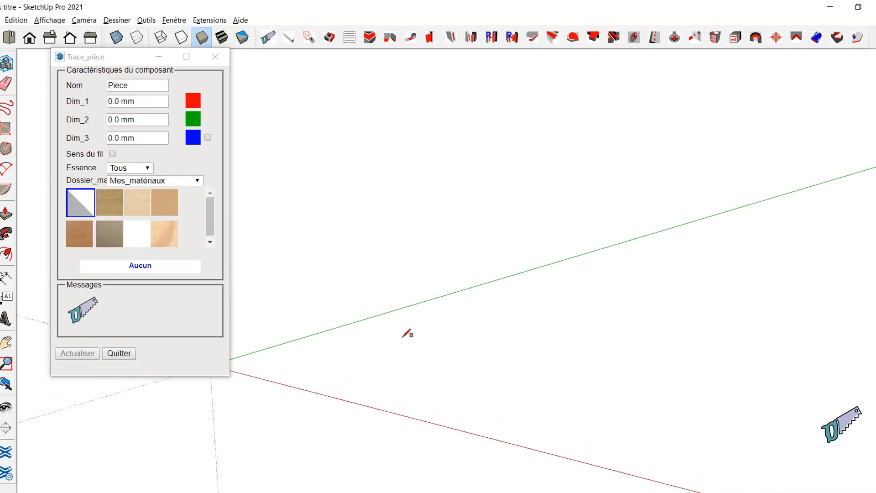
{"action": "key", "text": "shift"}
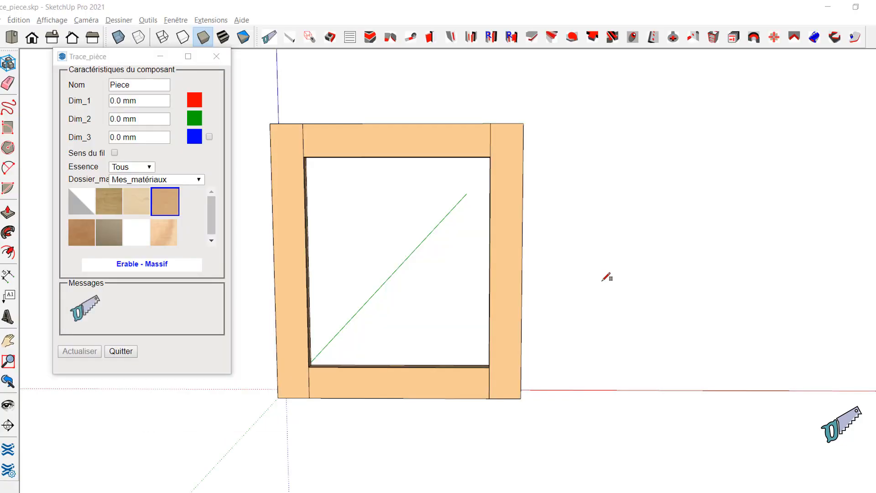
Step: In selection mode, set the right stile's Dim_1 to 100 mm and its material to Chene - Massif, and update the piece
{"action": "right_click", "coordinate": [603, 278]}
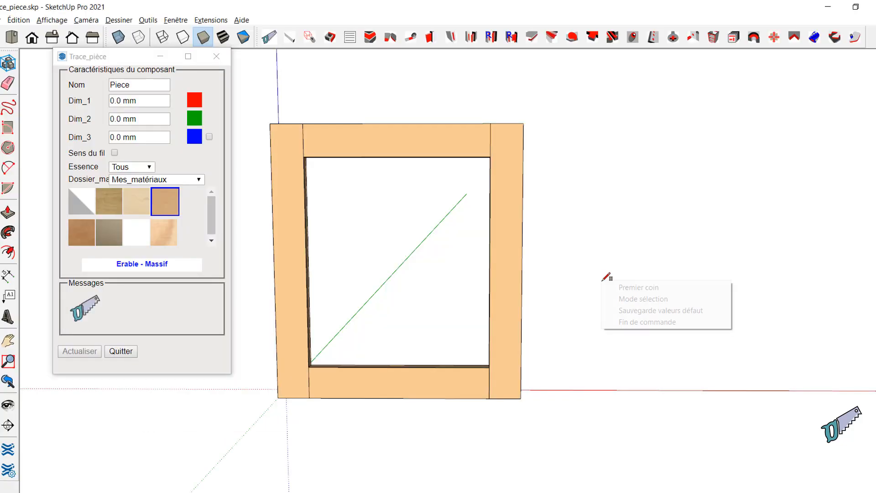
{"action": "left_click", "coordinate": [645, 303]}
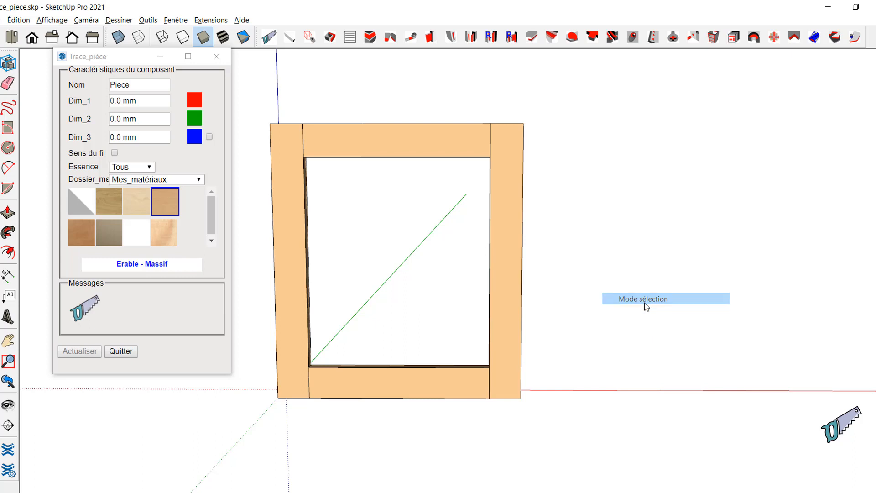
{"action": "left_click", "coordinate": [505, 295]}
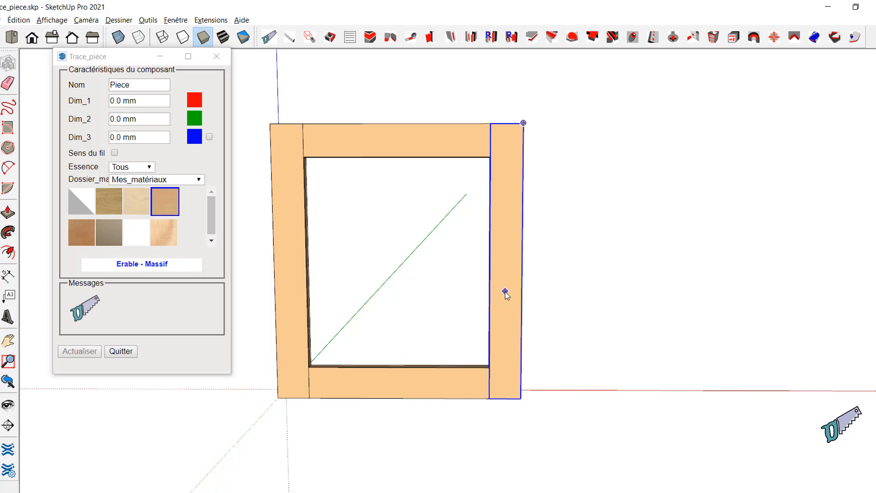
{"action": "left_click", "coordinate": [147, 101]}
{"action": "type", "text": "100"}
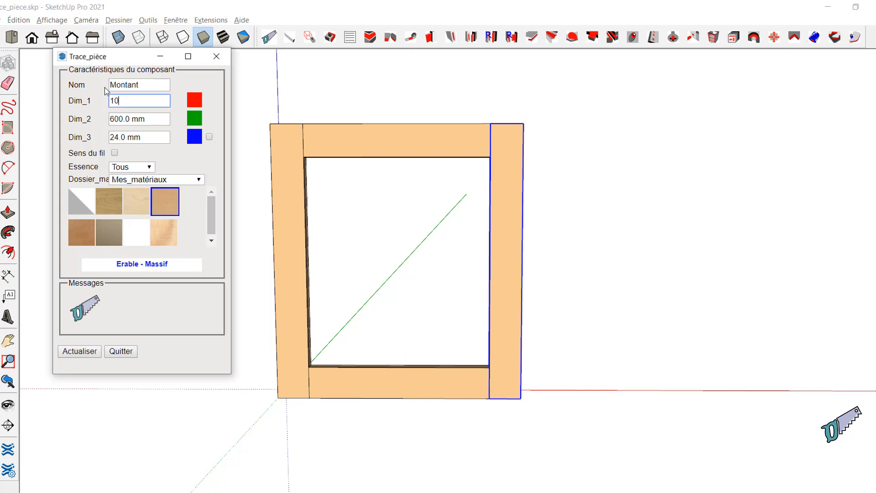
{"action": "key", "text": "Tab"}
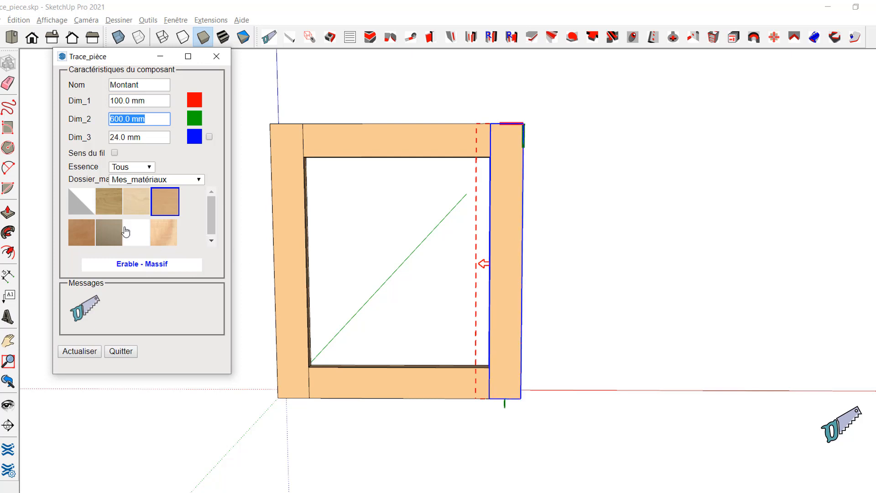
{"action": "left_click", "coordinate": [114, 200]}
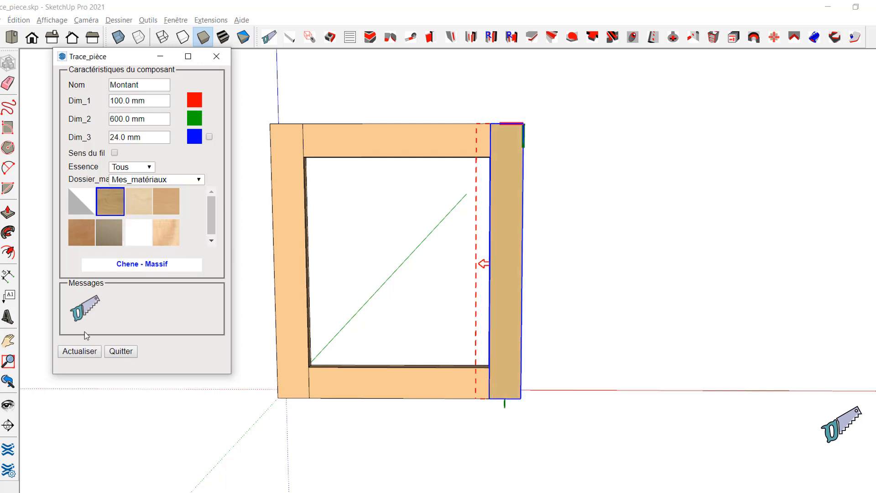
{"action": "left_click", "coordinate": [89, 352]}
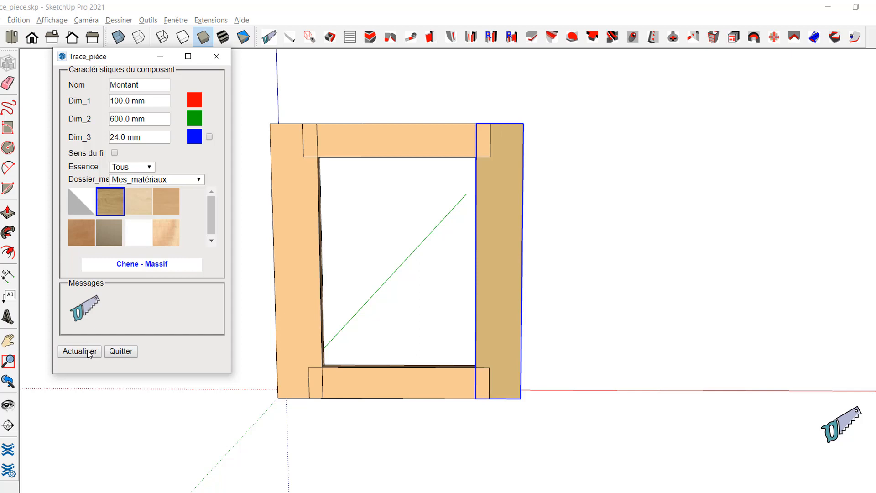
Step: Apply the MDF - Panneau material to the frame's left stile and return to tracing mode
{"action": "left_click", "coordinate": [303, 332]}
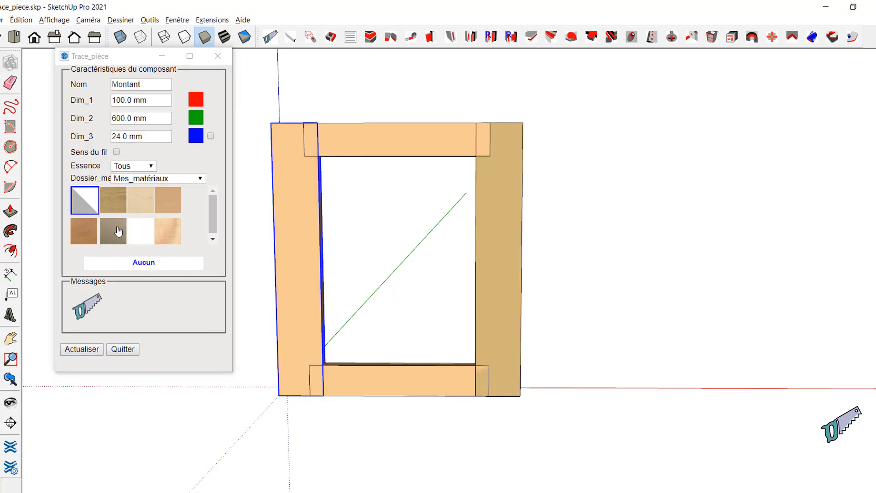
{"action": "left_click", "coordinate": [117, 228]}
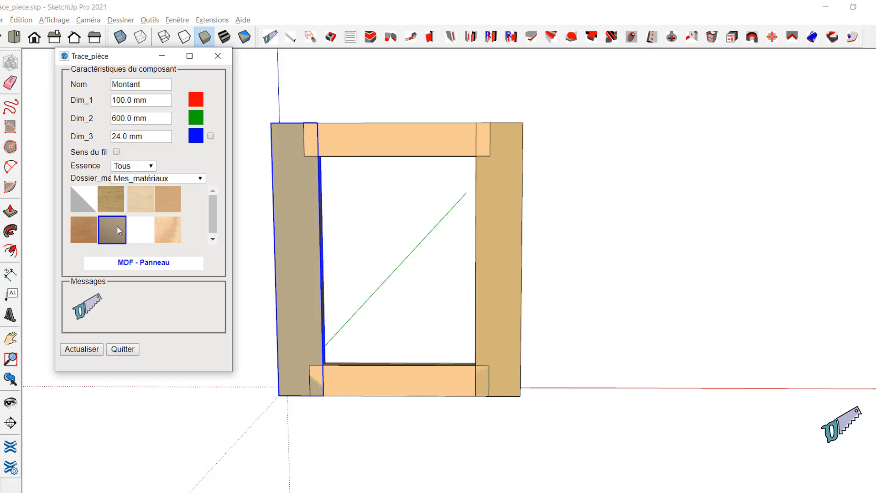
{"action": "right_click", "coordinate": [585, 296]}
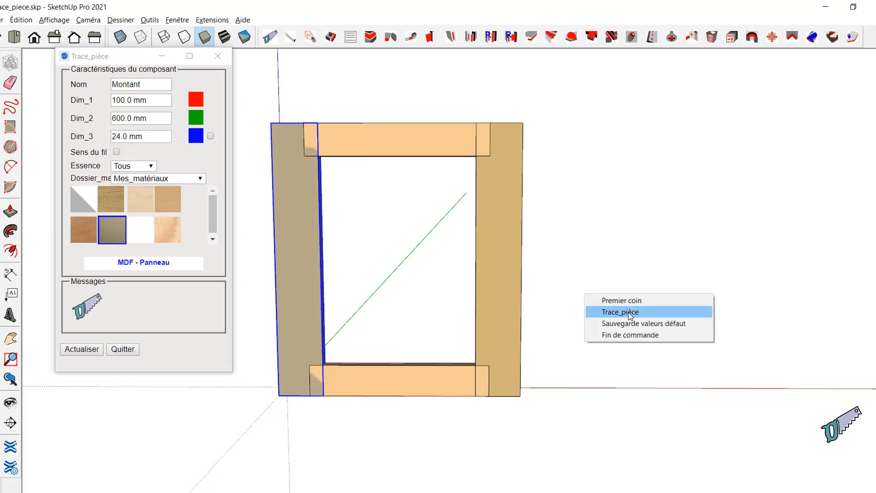
{"action": "left_click", "coordinate": [631, 313]}
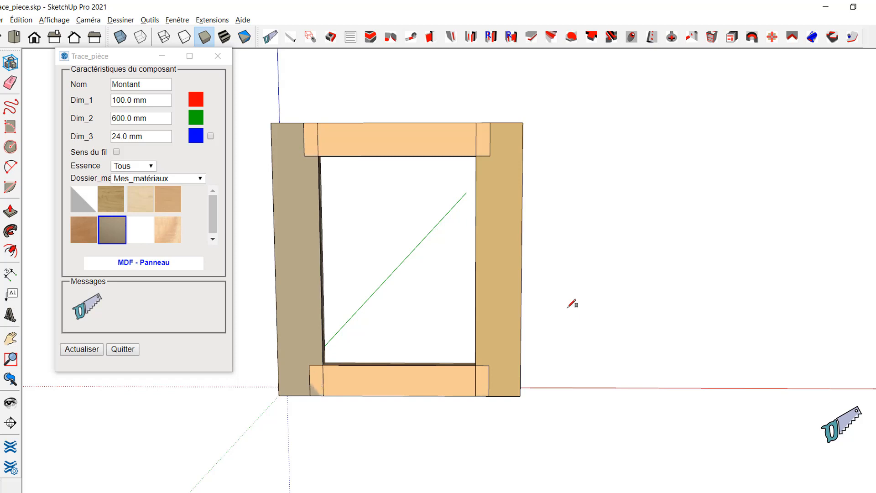
{"action": "middle_click_drag", "start_coordinate": [413, 333], "coordinate": [337, 360]}
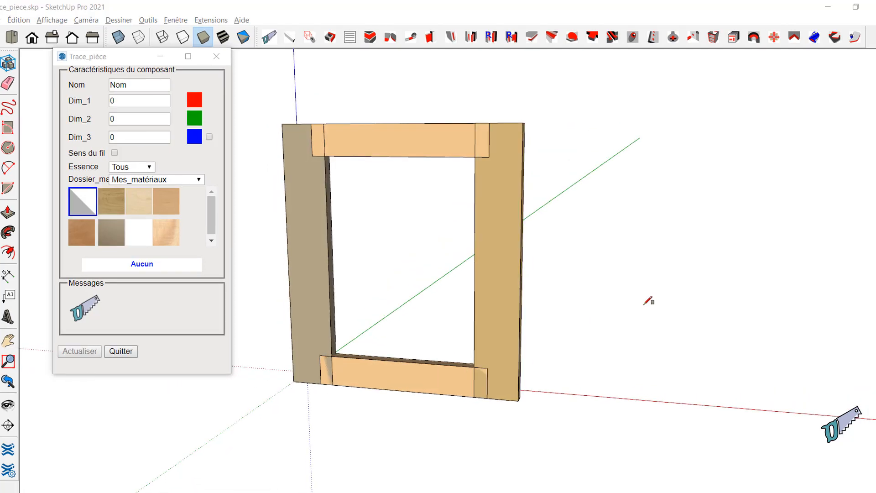
Step: Switch the Trace piece tool to selection mode and back to tracing mode
{"action": "right_click", "coordinate": [643, 303]}
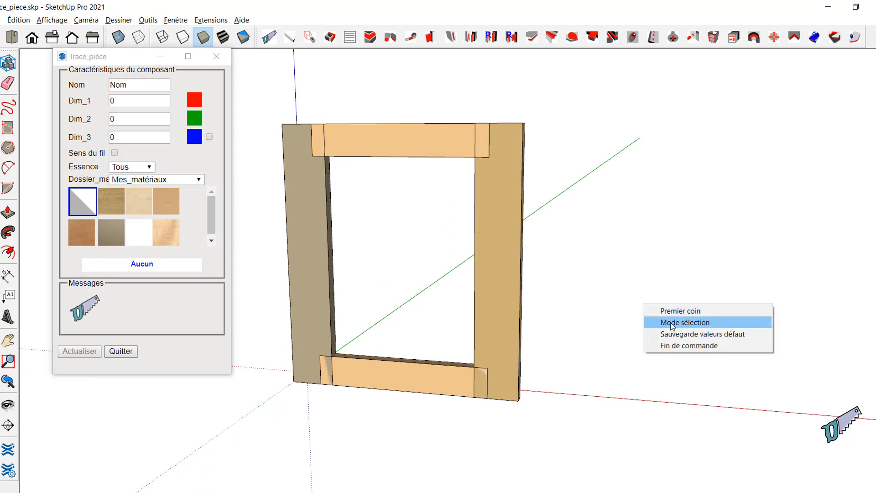
{"action": "left_click", "coordinate": [673, 324]}
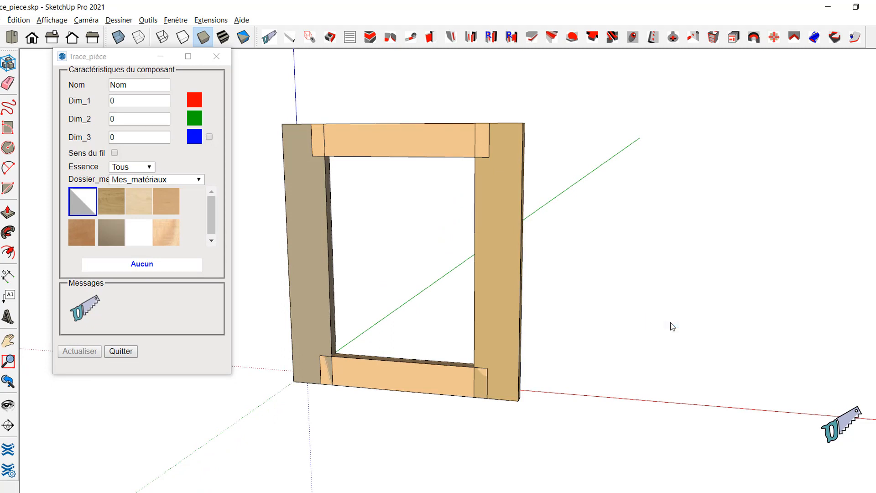
{"action": "right_click", "coordinate": [673, 326]}
{"action": "left_click", "coordinate": [677, 344]}
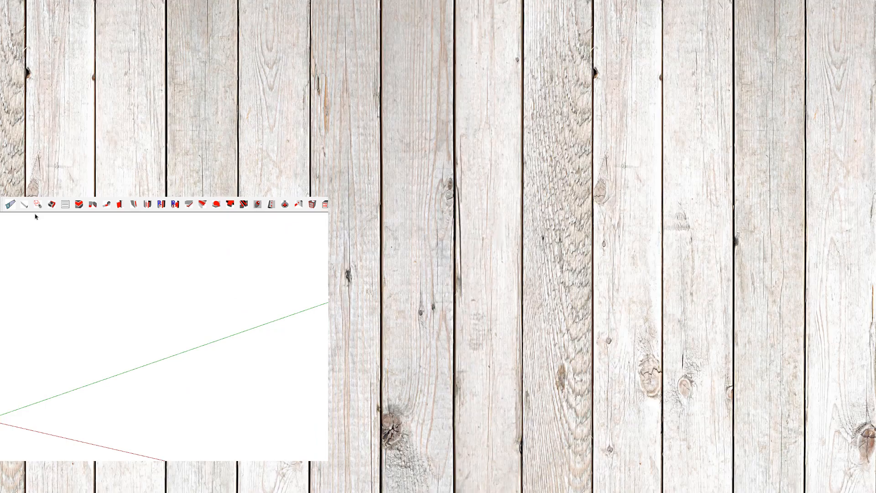
Step: Trace a freehand piece without material in the empty model, drawing its rectangular base and raising its height
{"action": "left_click", "coordinate": [39, 205]}
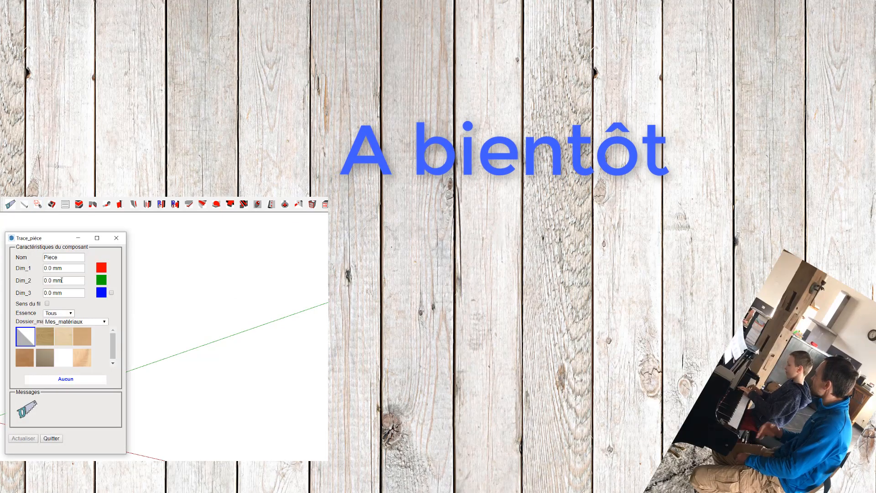
{"action": "left_click", "coordinate": [178, 408]}
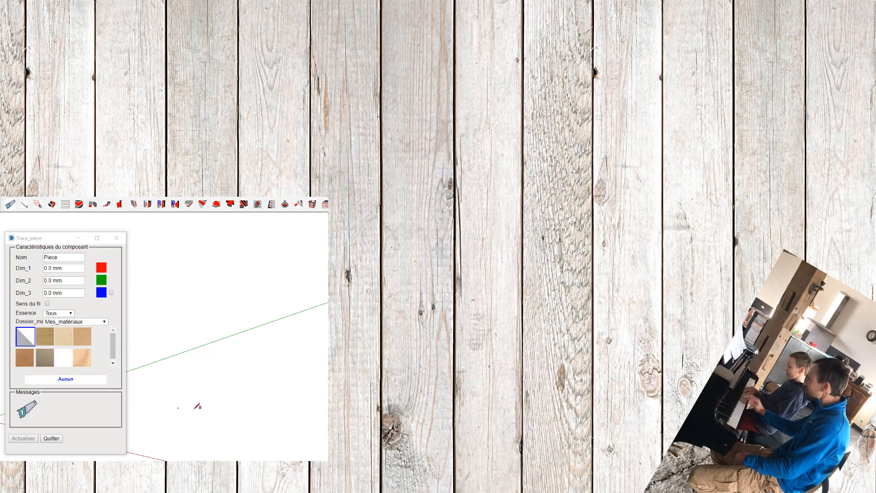
{"action": "left_click", "coordinate": [252, 393]}
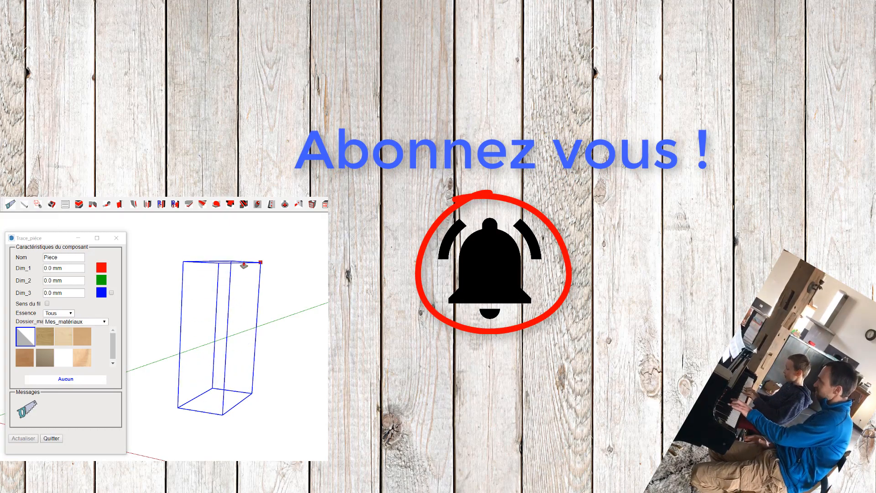